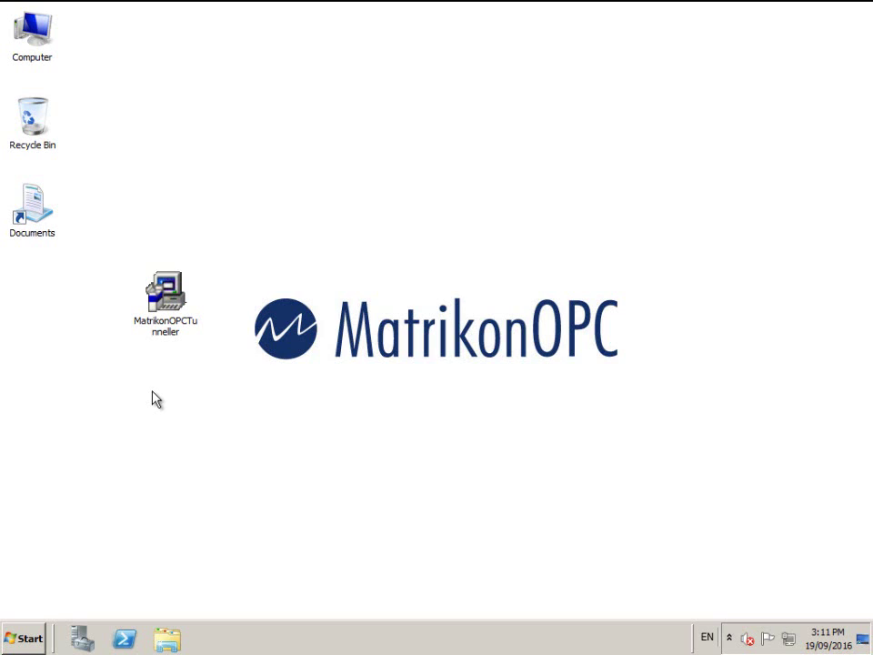
- Launch the MatrikonOPC Tunneller installer and install the OPC Foundation Core Components prerequisite
click(166, 309)
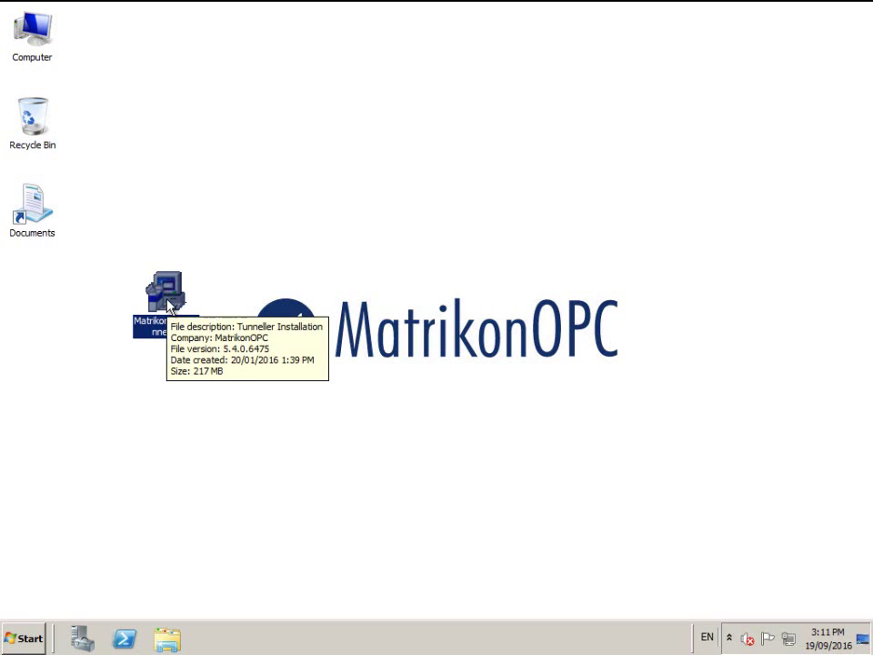
double_click(167, 306)
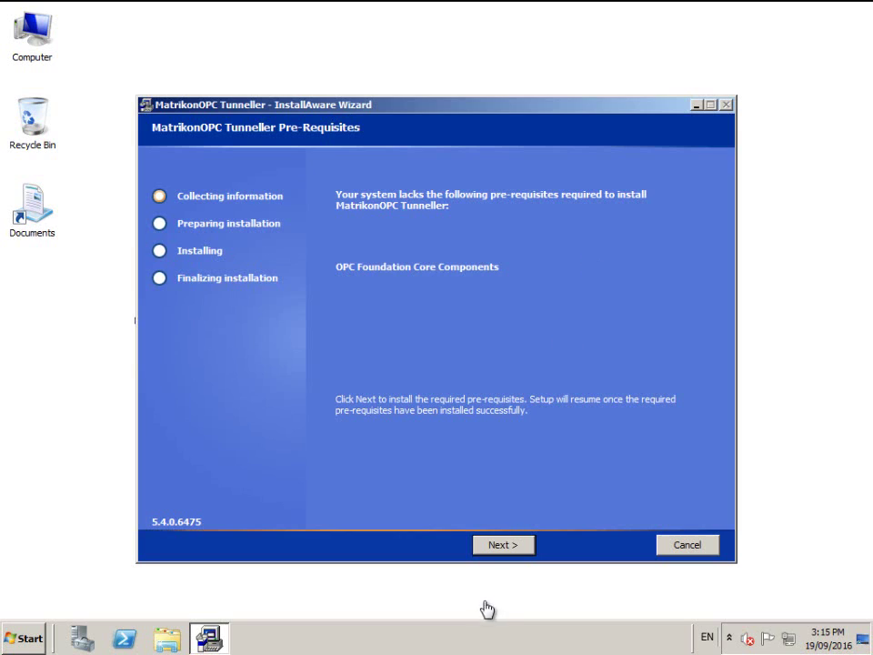
click(511, 545)
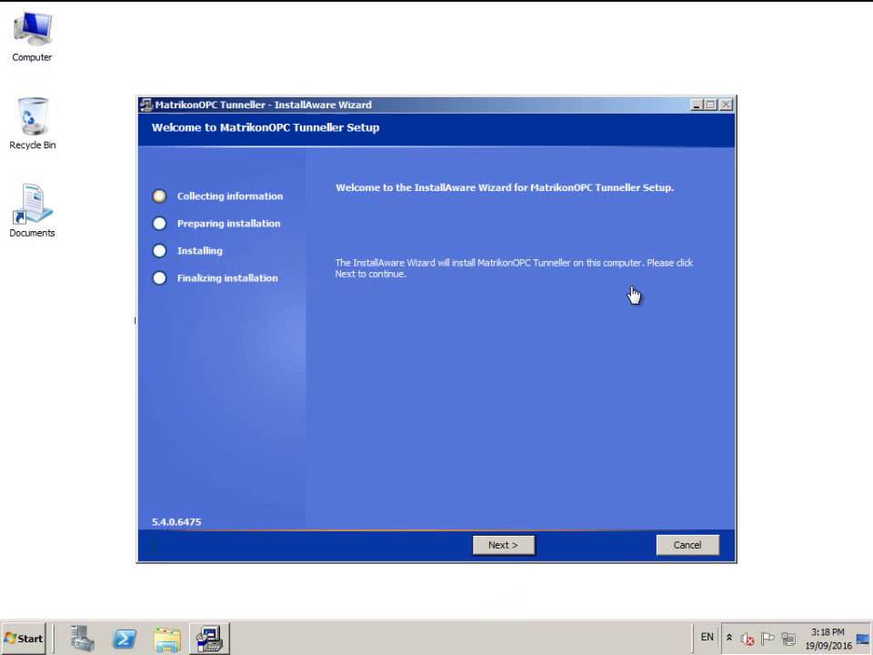
- Get past the Welcome page and accept the license agreement
click(502, 545)
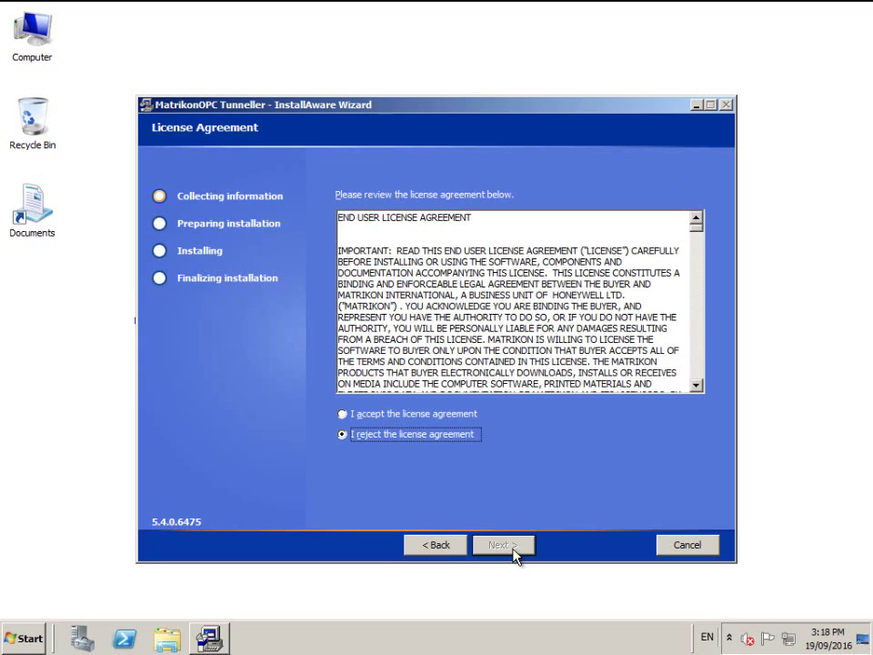
drag(702, 234, 702, 386)
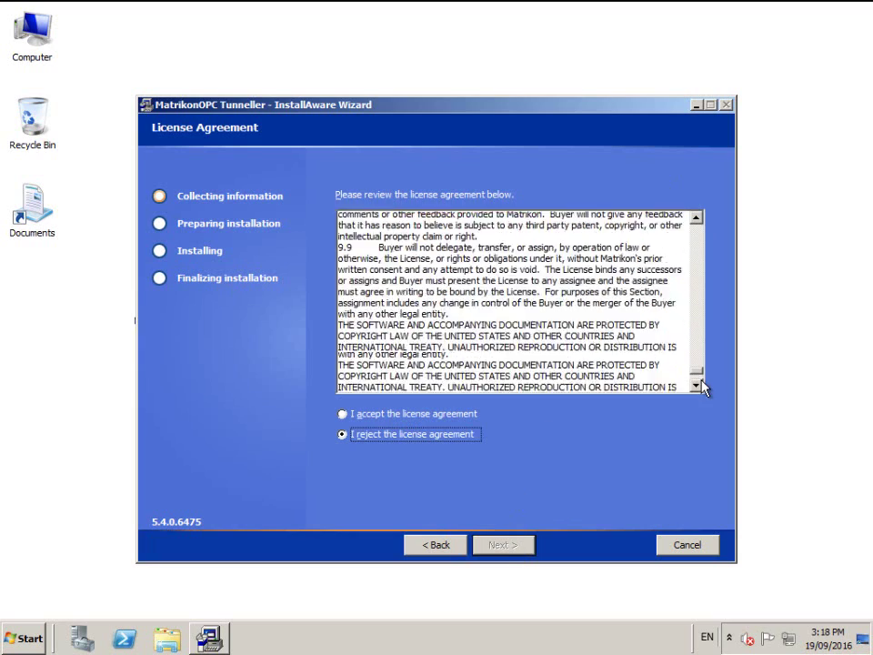
click(365, 415)
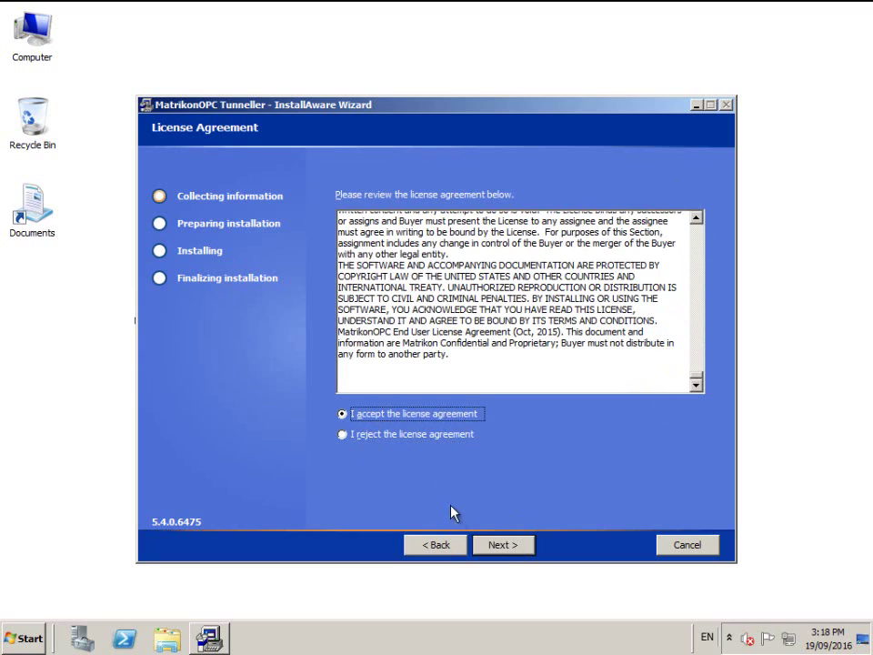
click(503, 548)
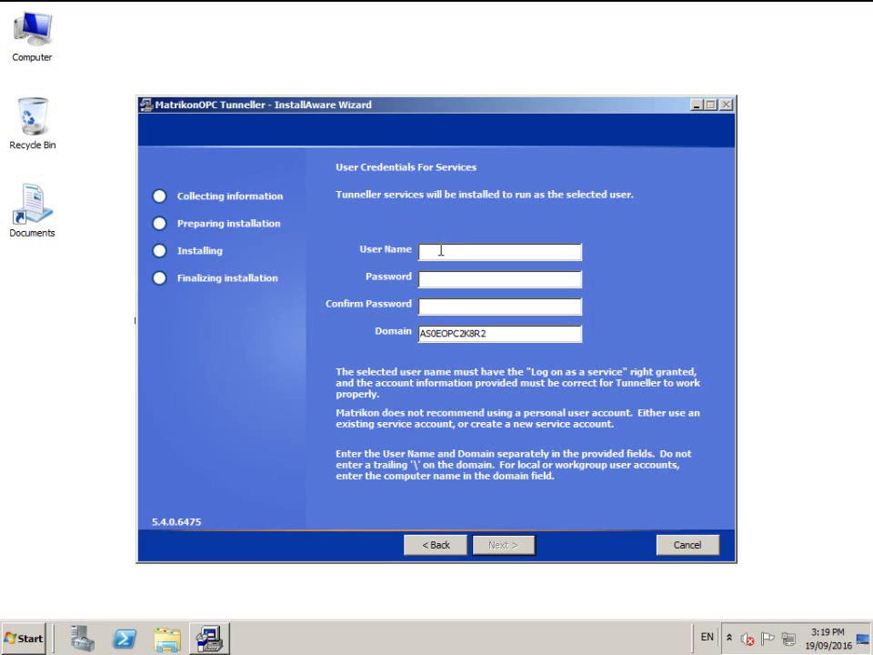
- Enter the service account user name and password, confirm the password, and continue
text(OPCUser)
key(Tab)
text(**********)
key(Tab)
text(**********)
click(506, 544)
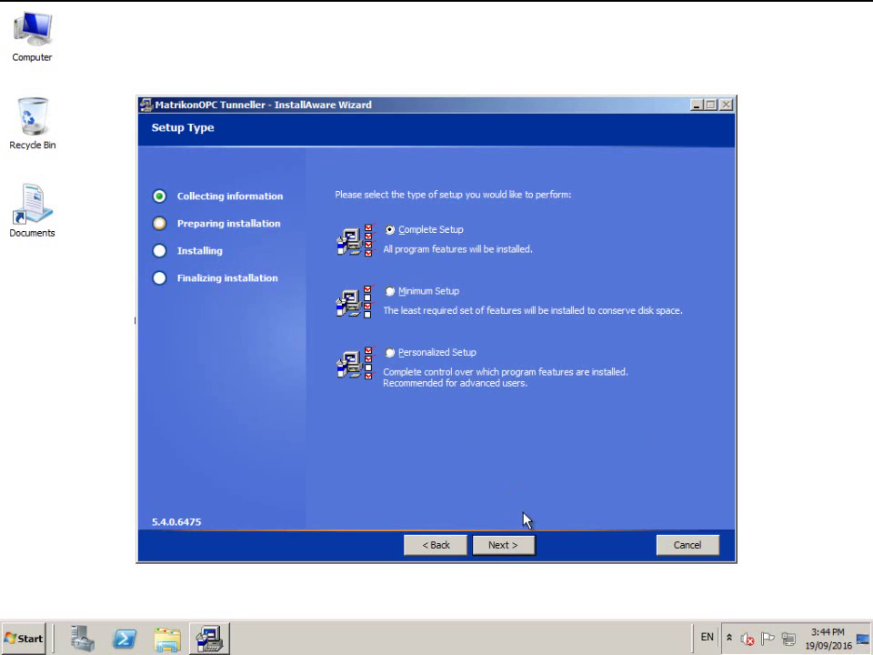
- Accept the defaults: Complete Setup, destination folder, shortcuts, 30-day evaluation, and automatic TCP/IP adjustment
click(512, 549)
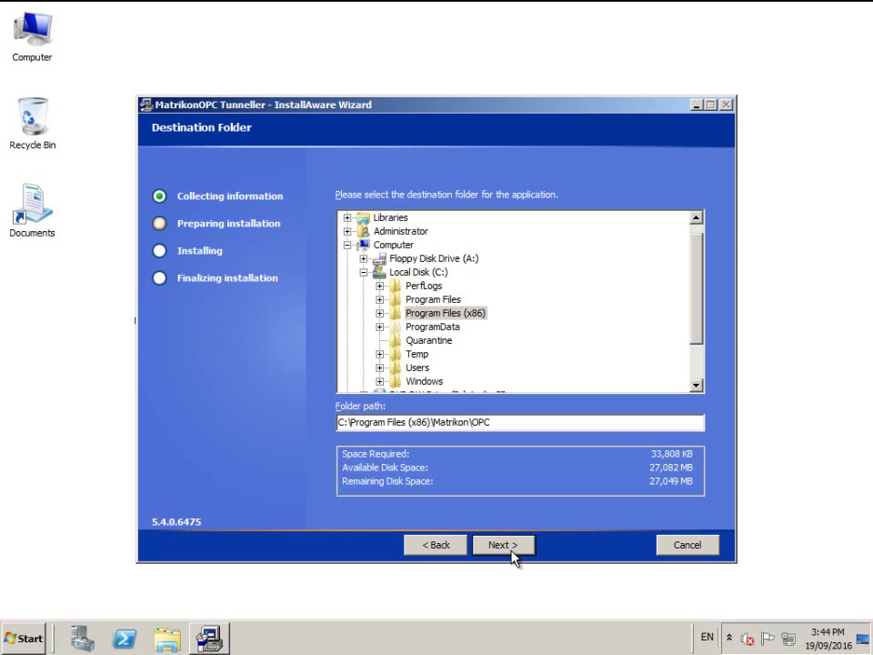
click(512, 549)
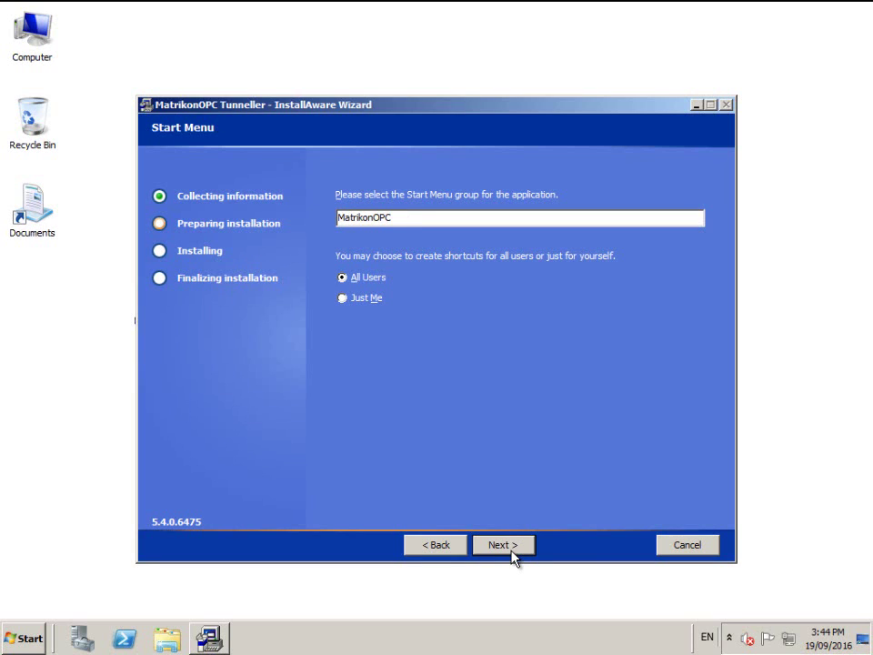
click(512, 549)
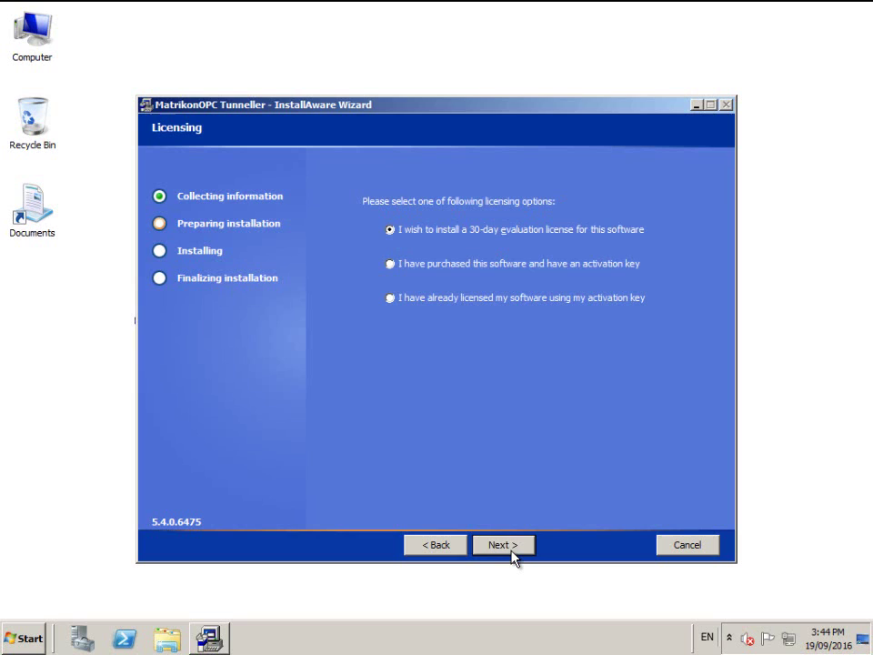
click(512, 549)
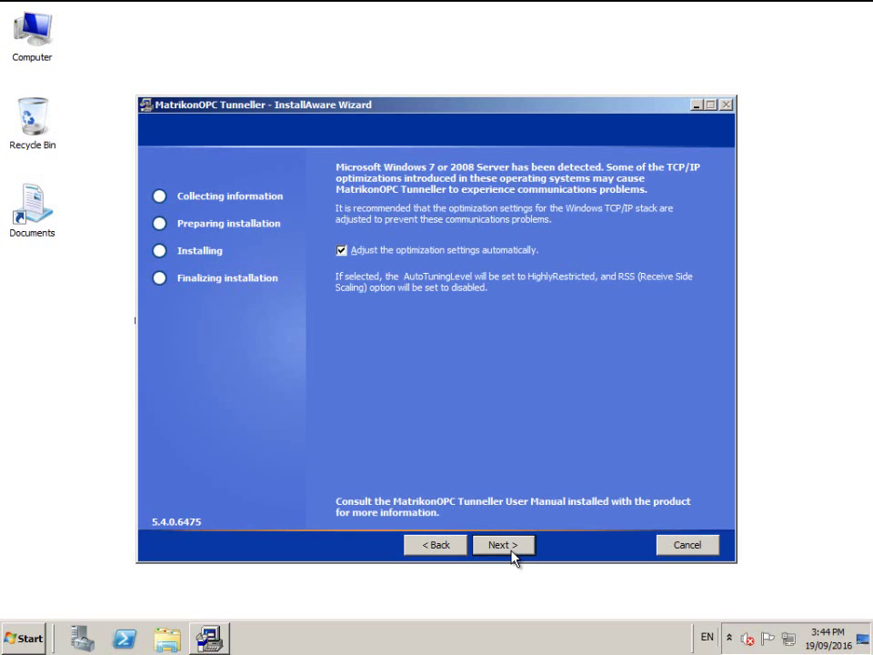
click(503, 545)
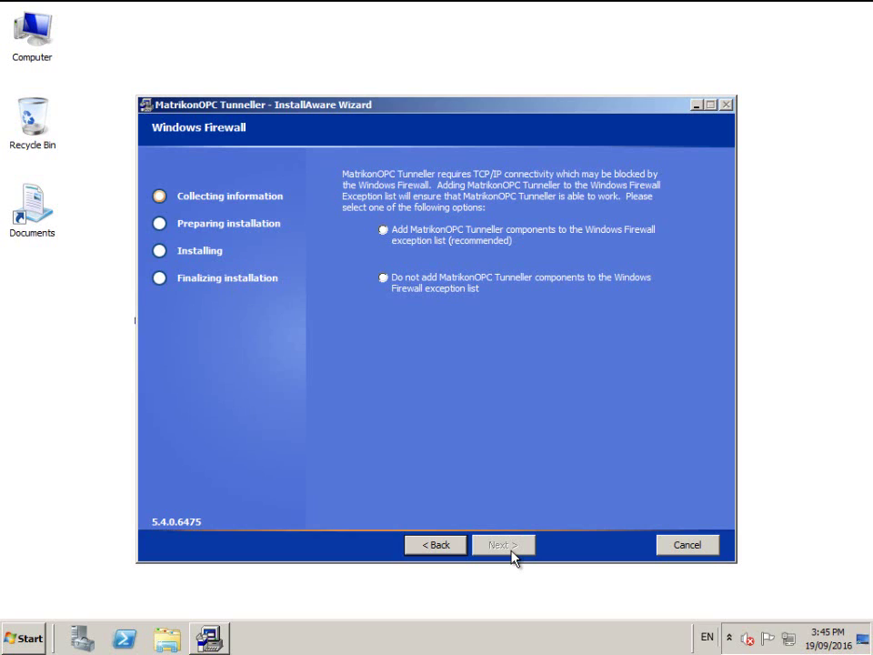
- Add Tunneller to the firewall exceptions and run the installation
click(392, 239)
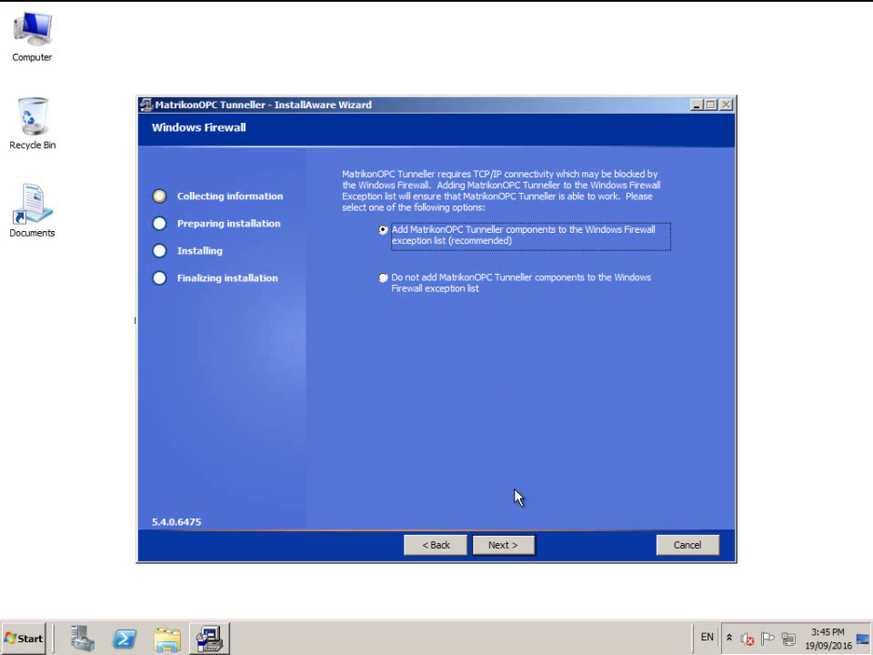
click(516, 550)
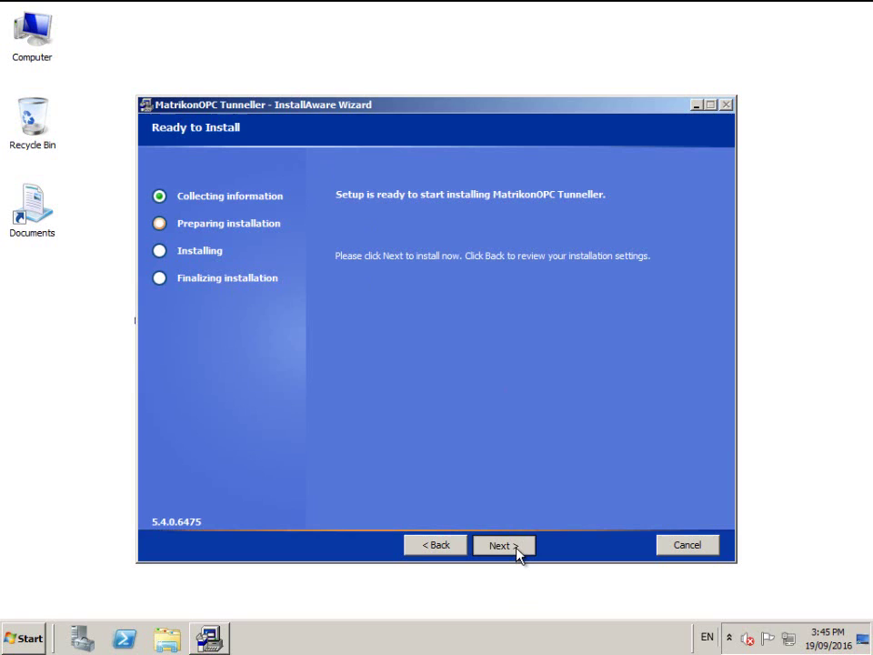
click(503, 544)
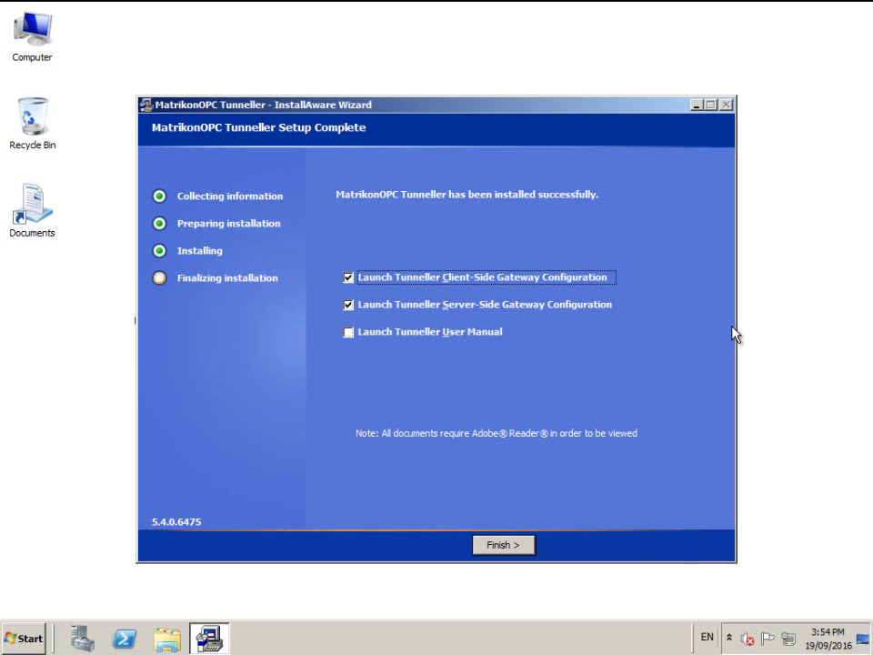
- Uncheck the Server-Side Gateway Configuration launch option and finish setup
click(363, 305)
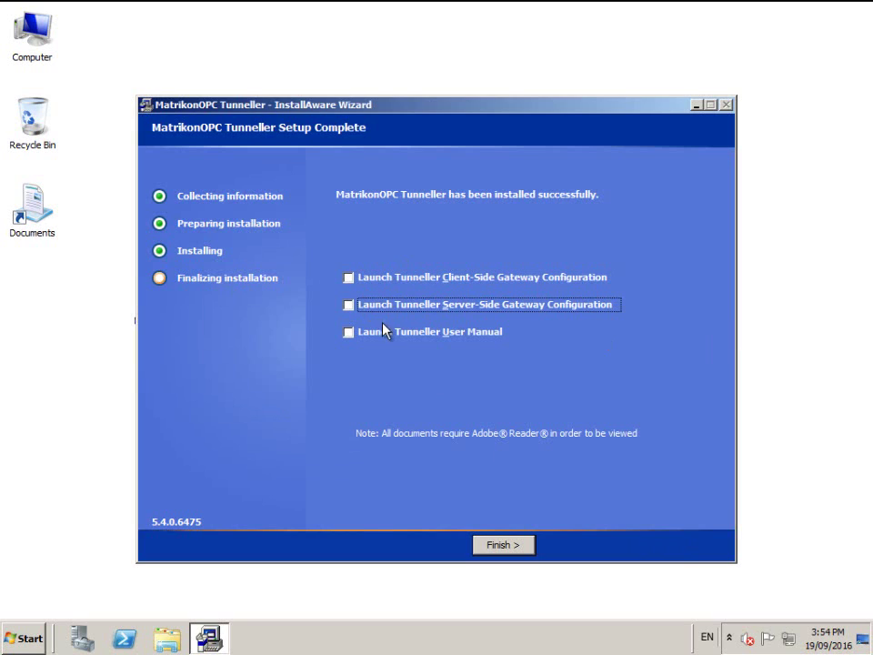
click(492, 546)
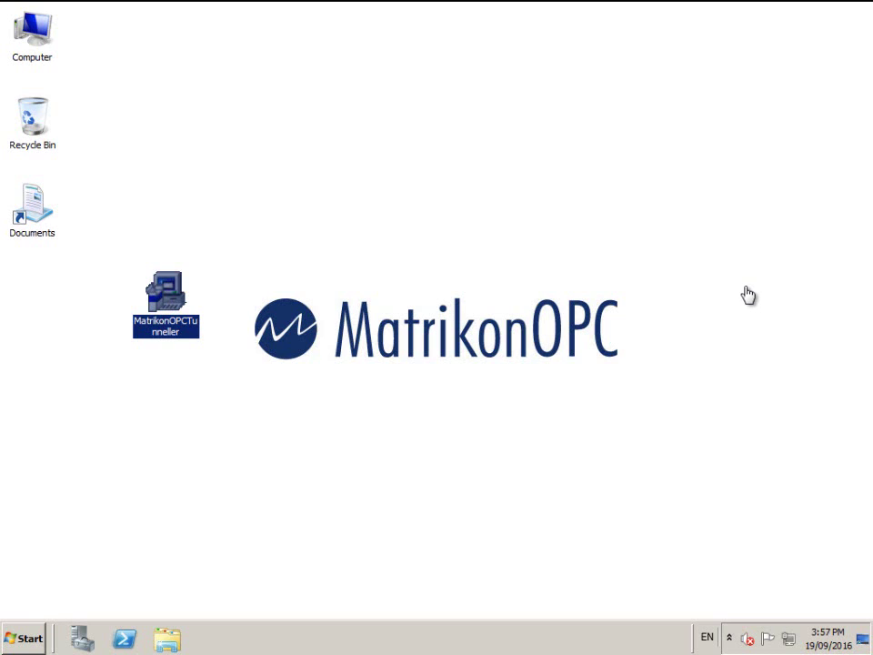
- Launch Client-Side Gateway Config from Start > MatrikonOPC > Tunneller and centre its window
click(13, 640)
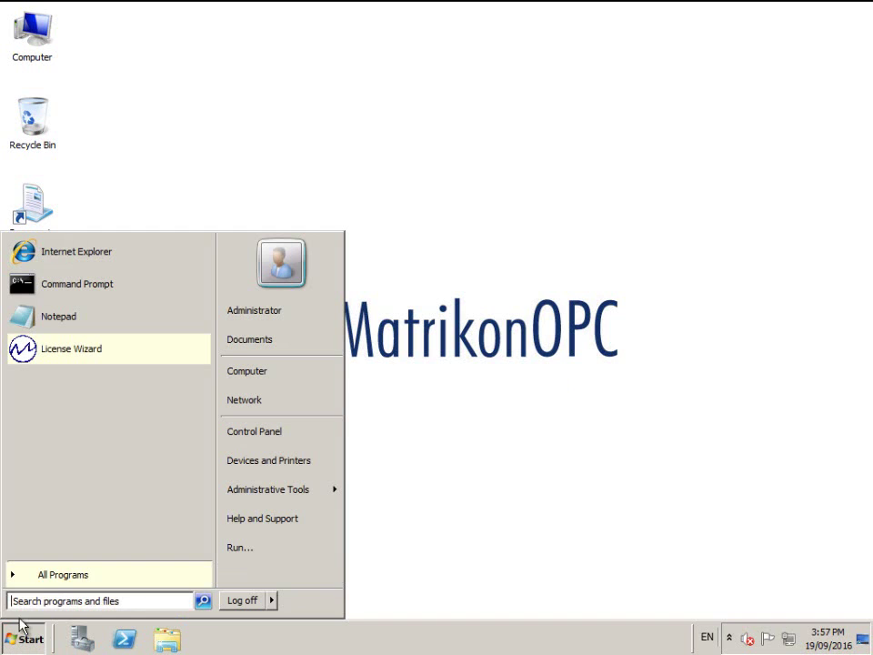
click(68, 574)
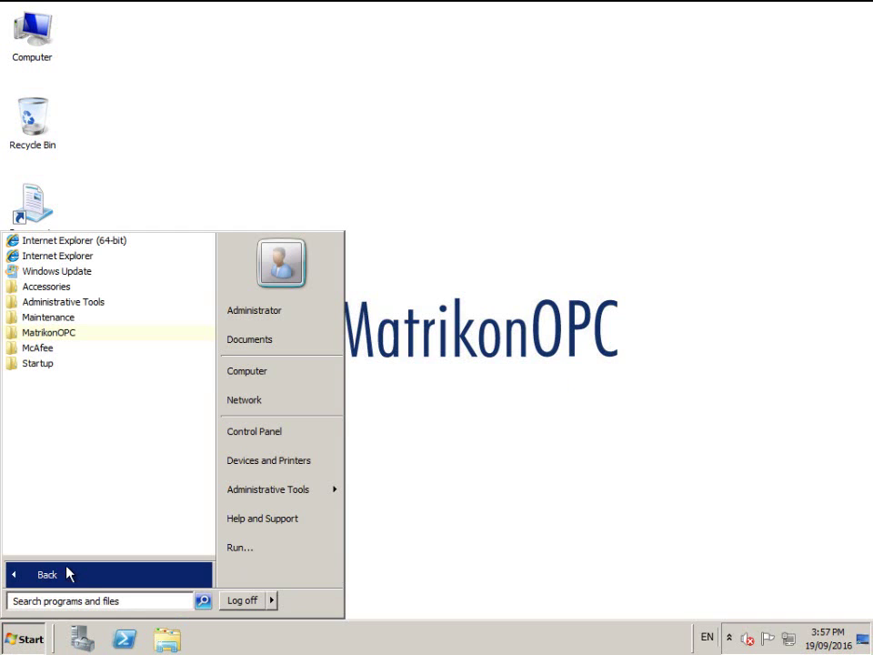
click(65, 333)
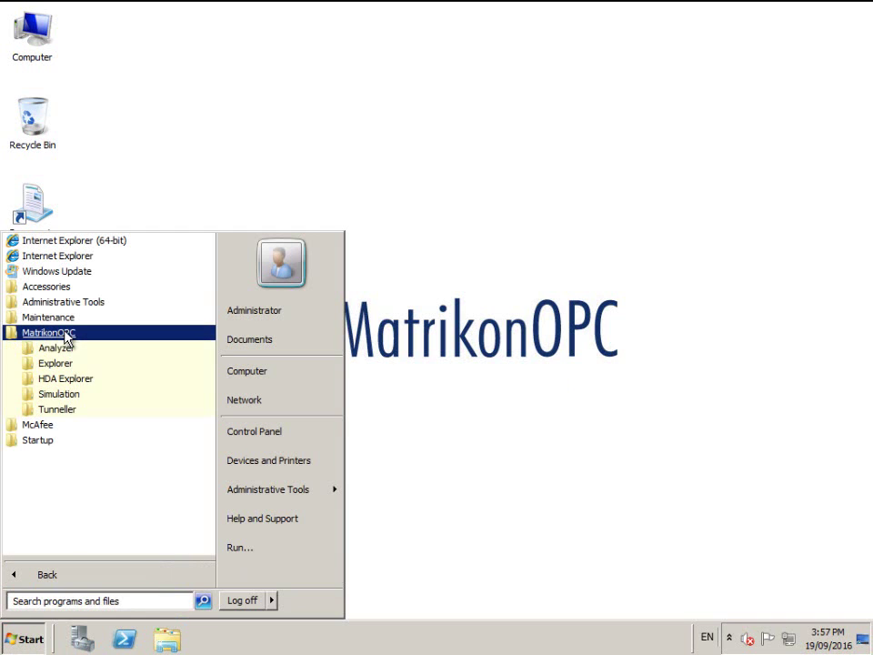
click(64, 409)
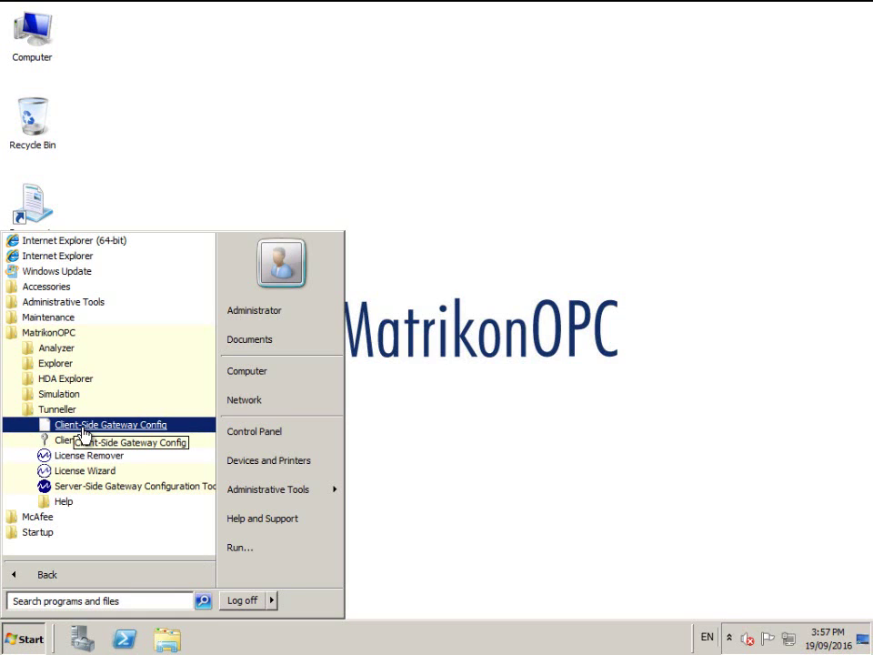
click(84, 425)
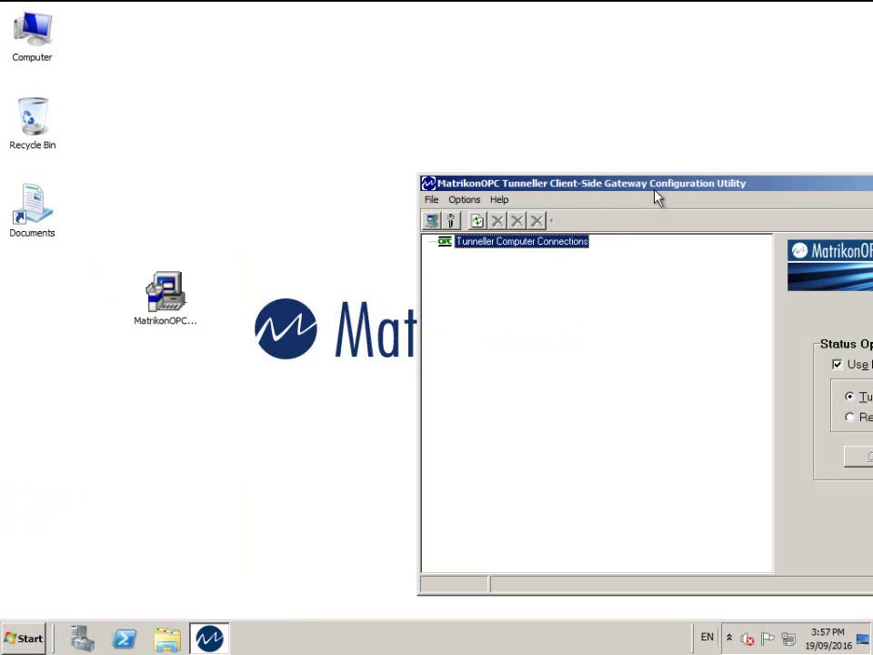
drag(665, 189, 357, 145)
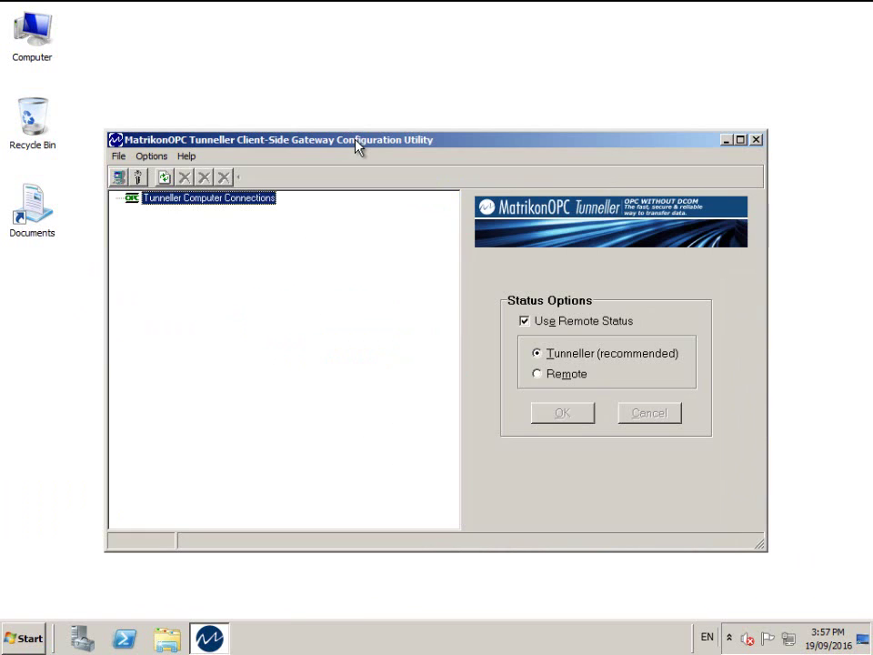
click(117, 156)
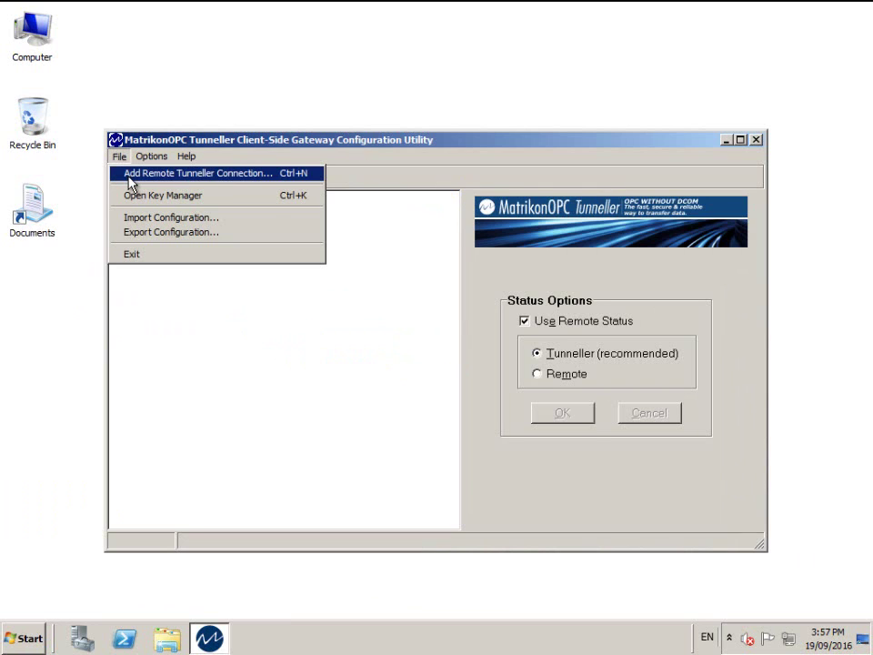
- Add a remote Tunneller connection to host 192.168.192.134, keeping Use Remote Status as Tunneller
click(130, 180)
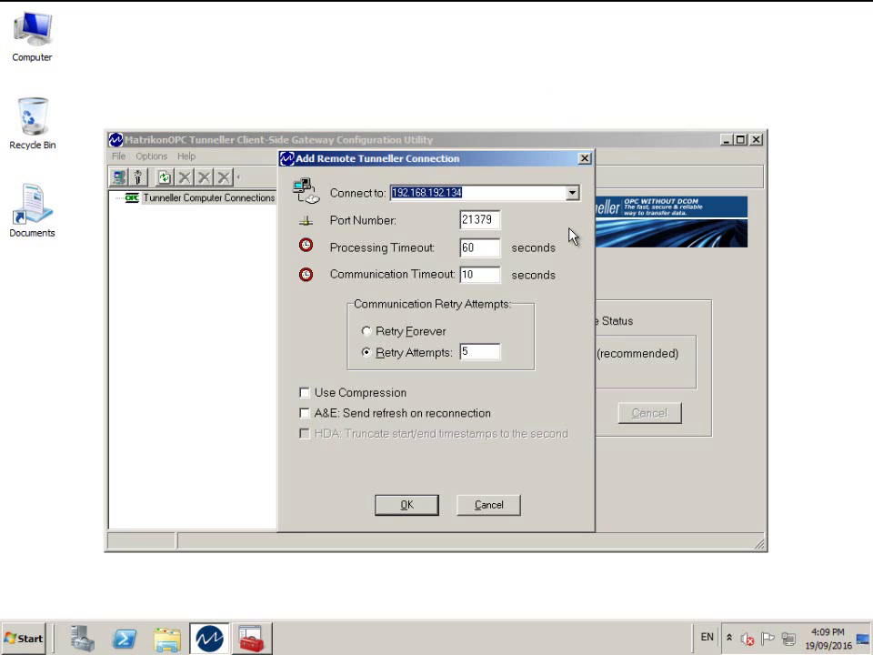
click(396, 516)
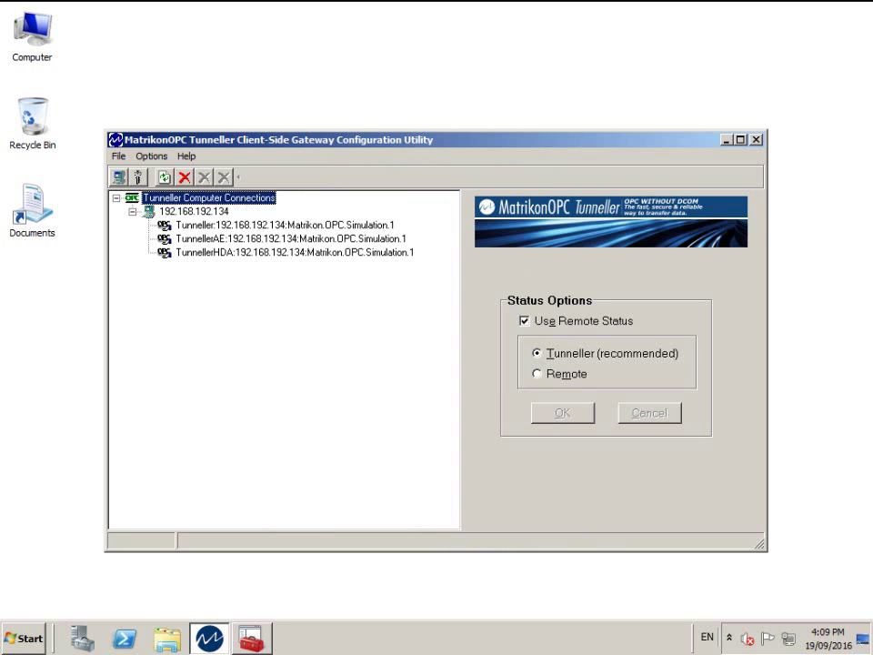
- Open the Windows Services console by running services.msc
key(super)
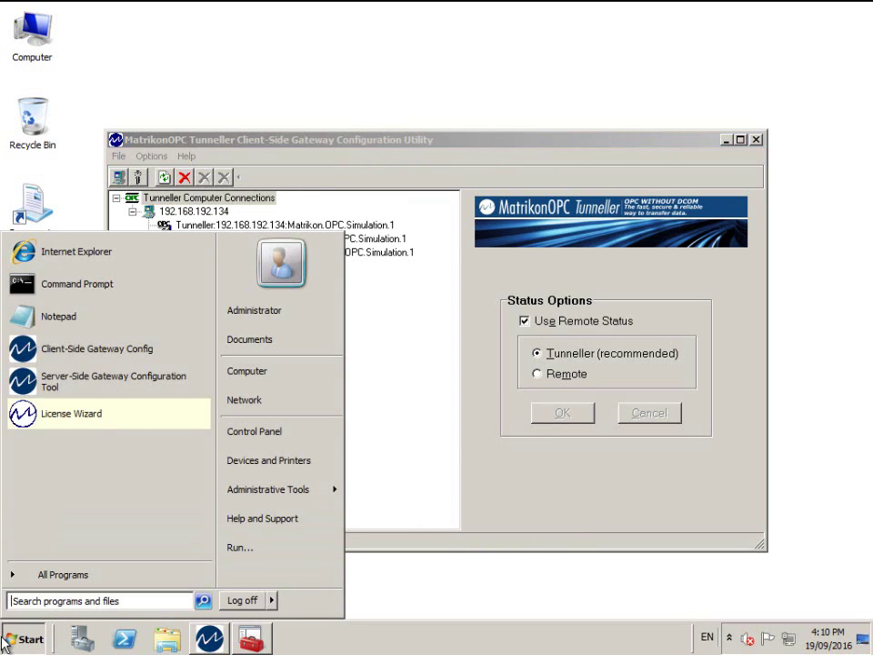
click(240, 549)
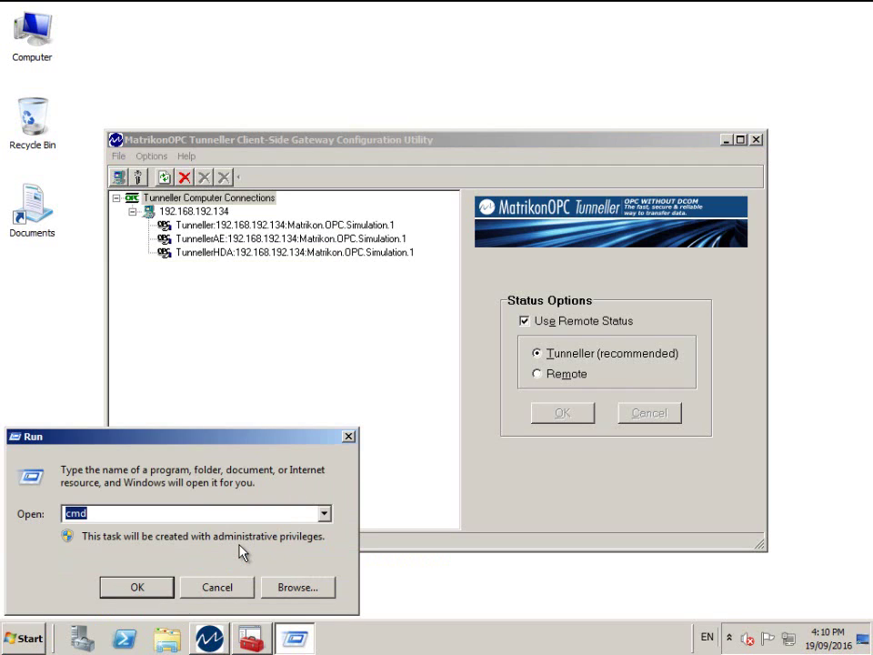
text(s)
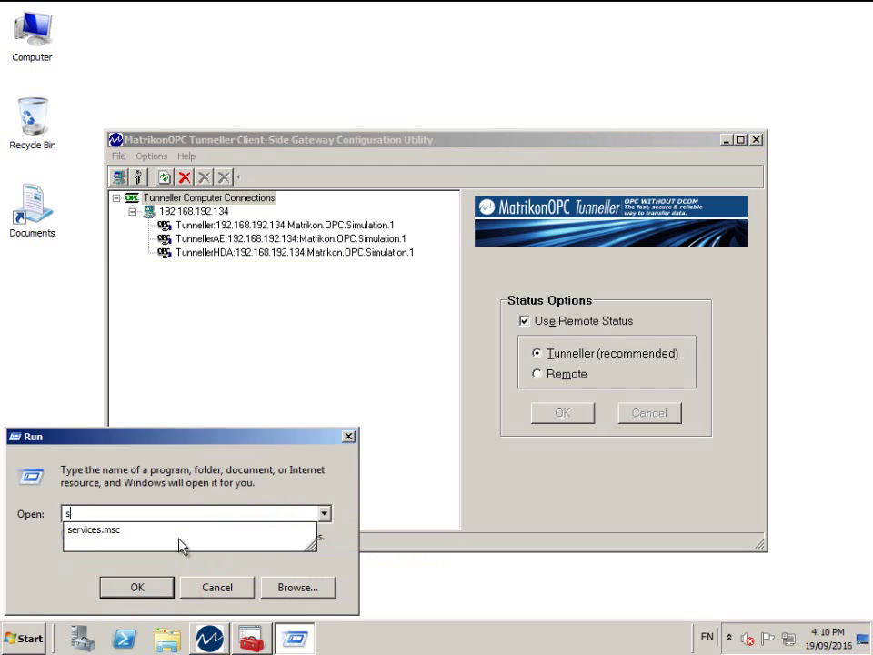
text(ervices.msc)
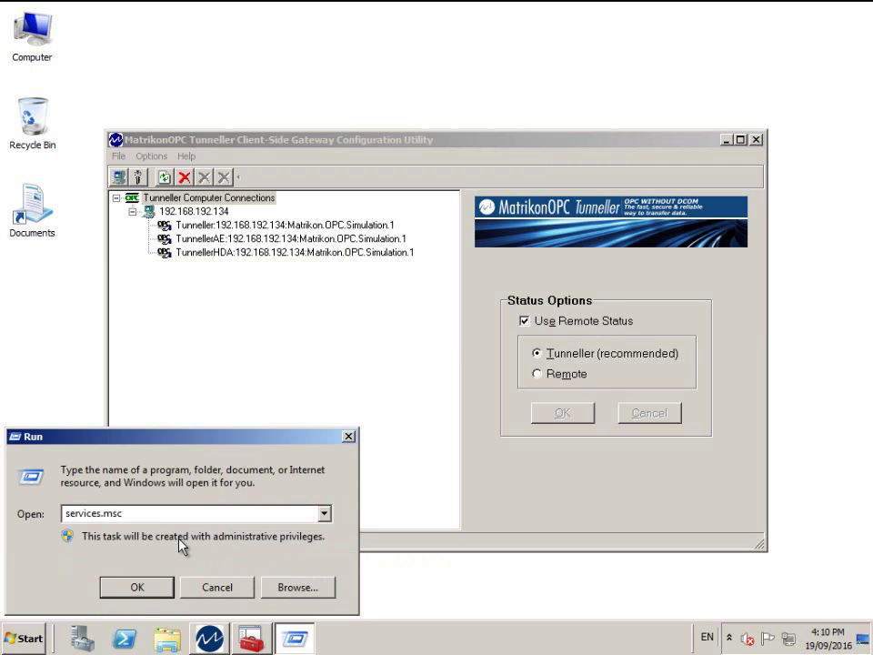
click(125, 591)
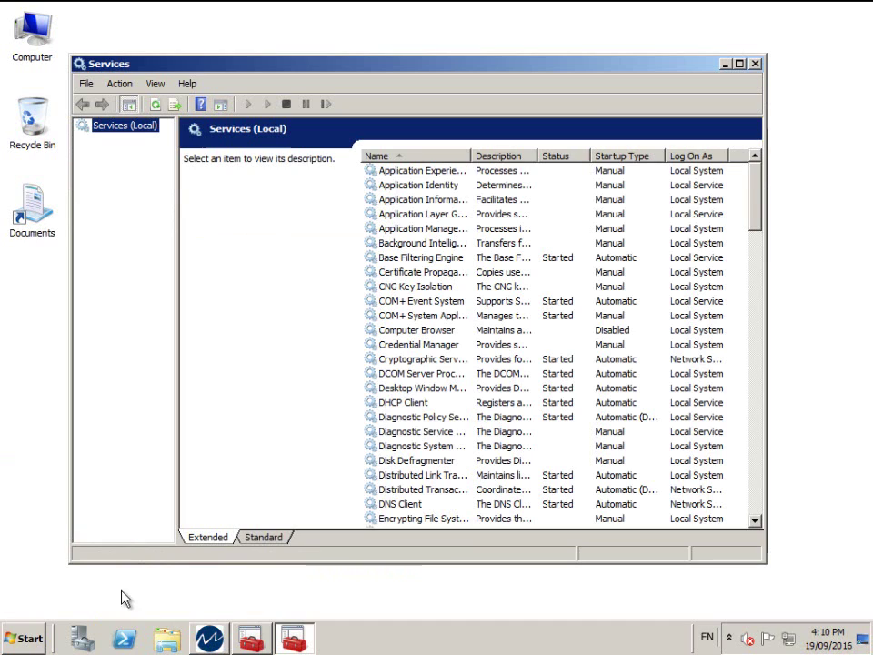
- Close the Services console to return to the gateway configuration utility
click(756, 64)
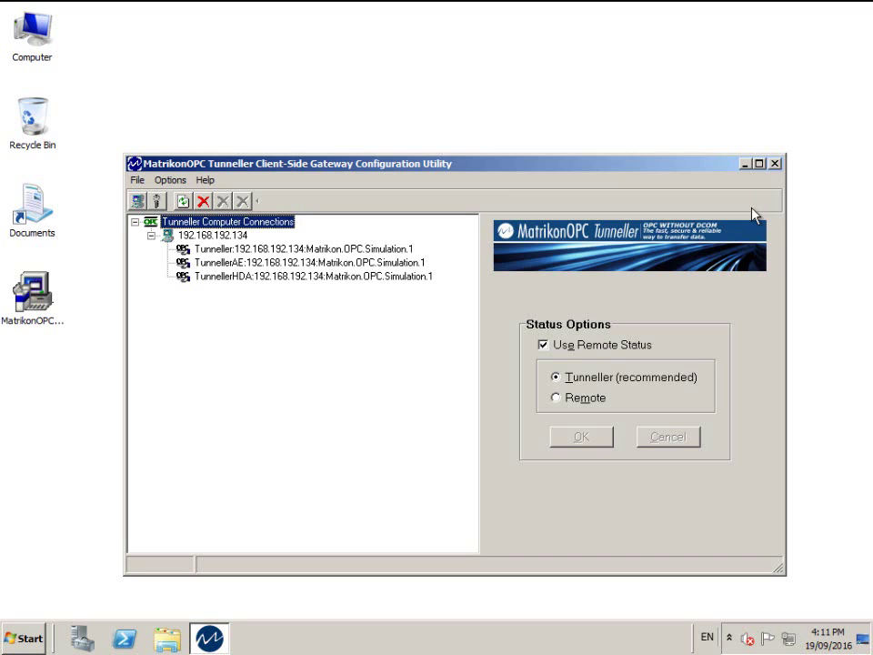
- Close the gateway utility and launch MatrikonOPC Explorer from Start > MatrikonOPC > Explorer
click(775, 164)
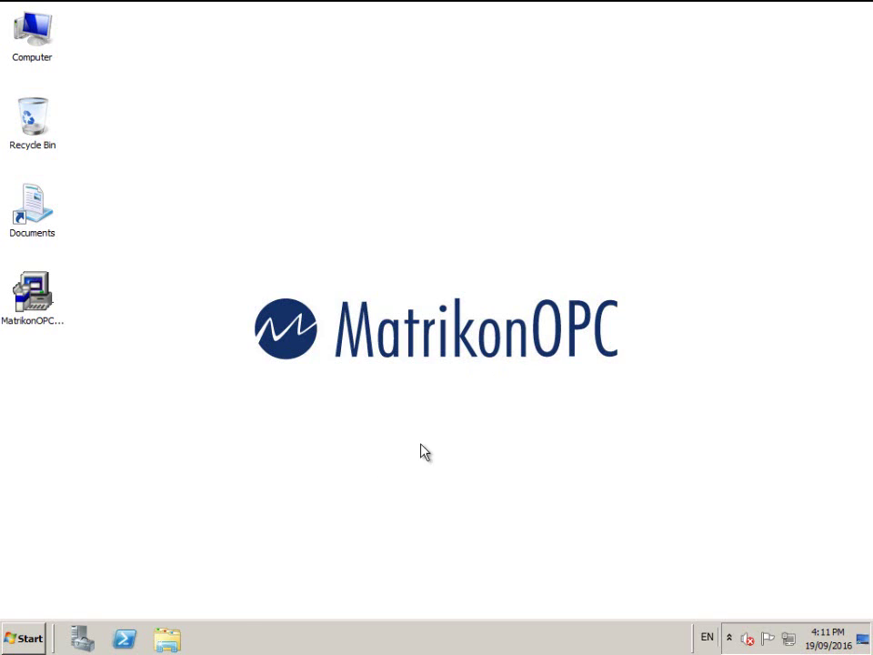
click(22, 637)
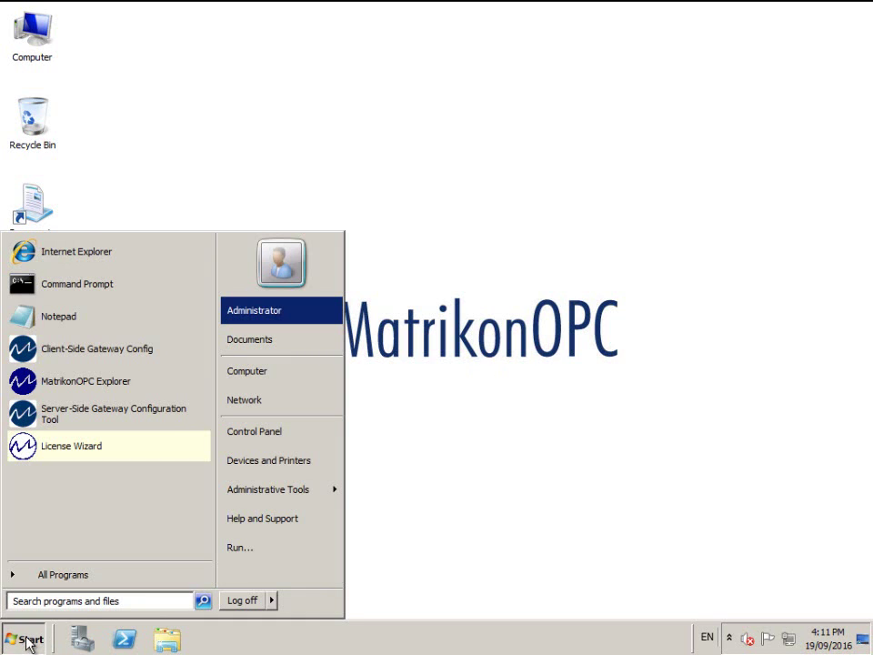
click(72, 575)
click(82, 335)
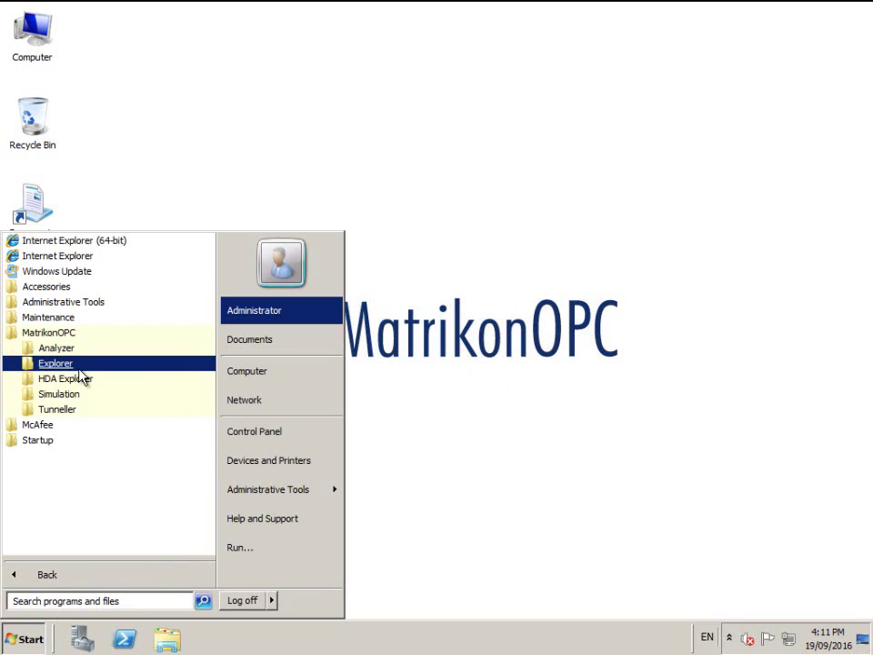
click(80, 367)
click(88, 380)
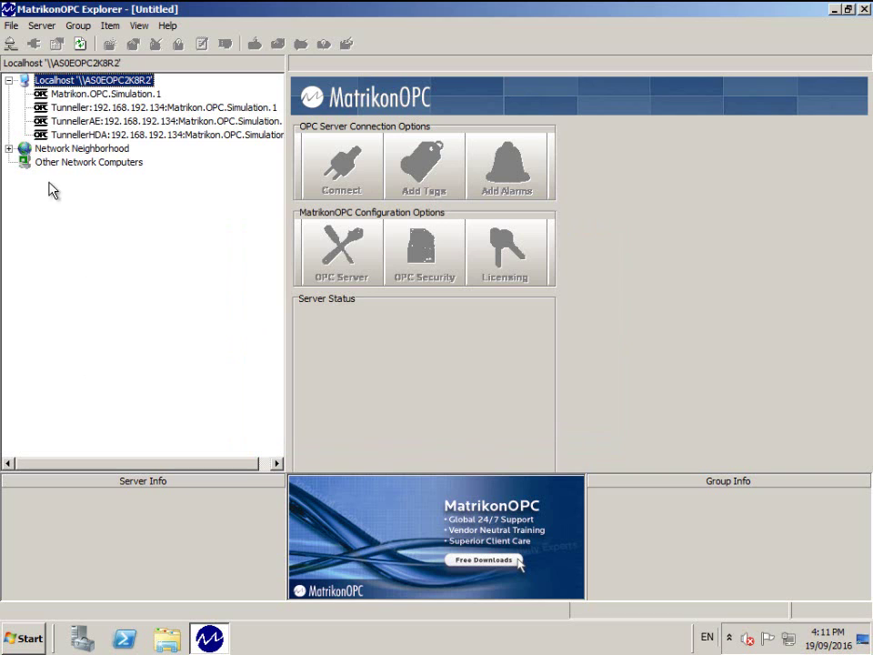
- Connect to Tunneller:192.168.192.134:Matrikon.OPC.Simulation.1 and begin adding tags to Group0
click(142, 109)
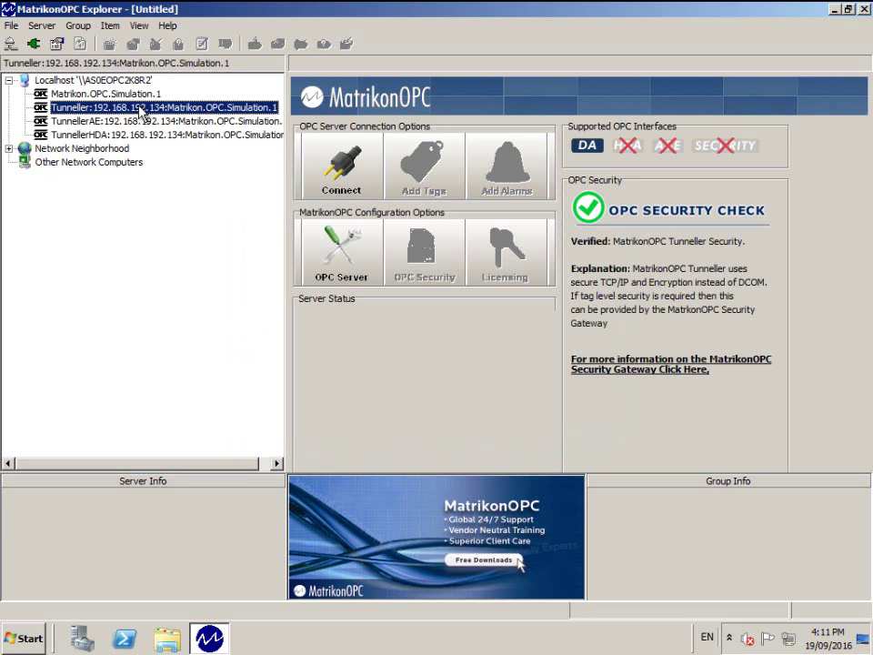
click(351, 184)
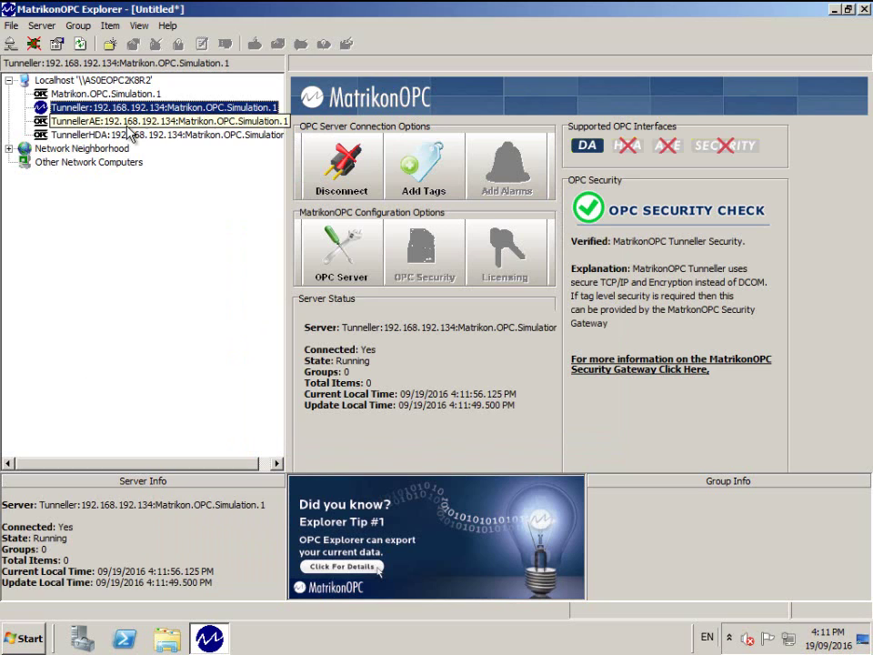
click(428, 164)
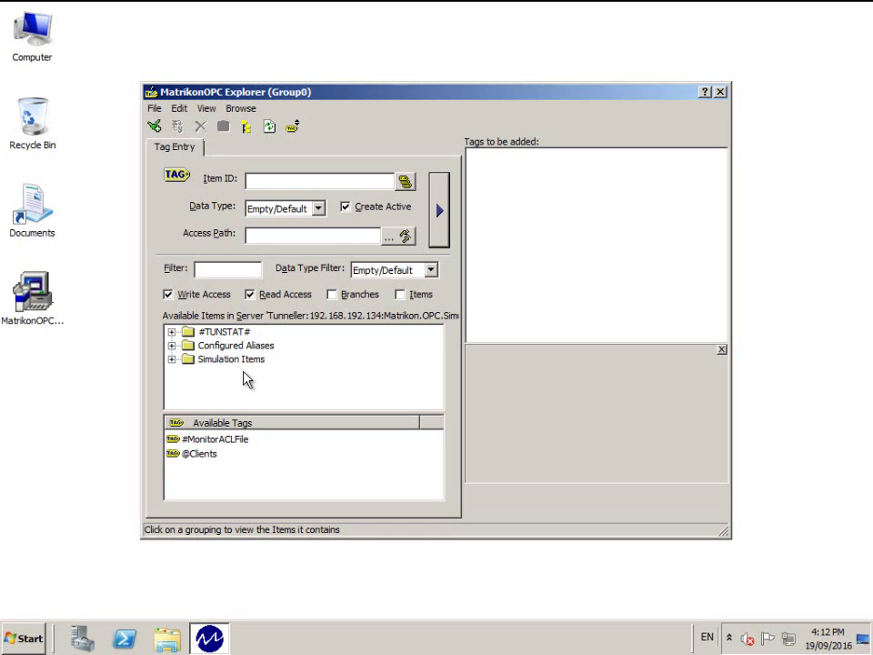
- Queue the Int1 tag from Simulation Items > Random for adding
double_click(179, 363)
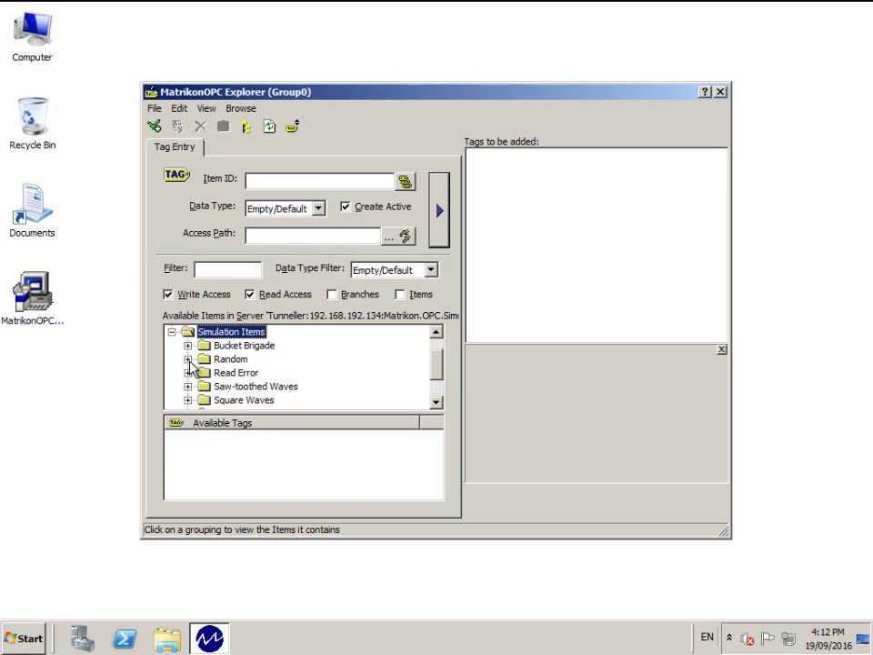
click(192, 360)
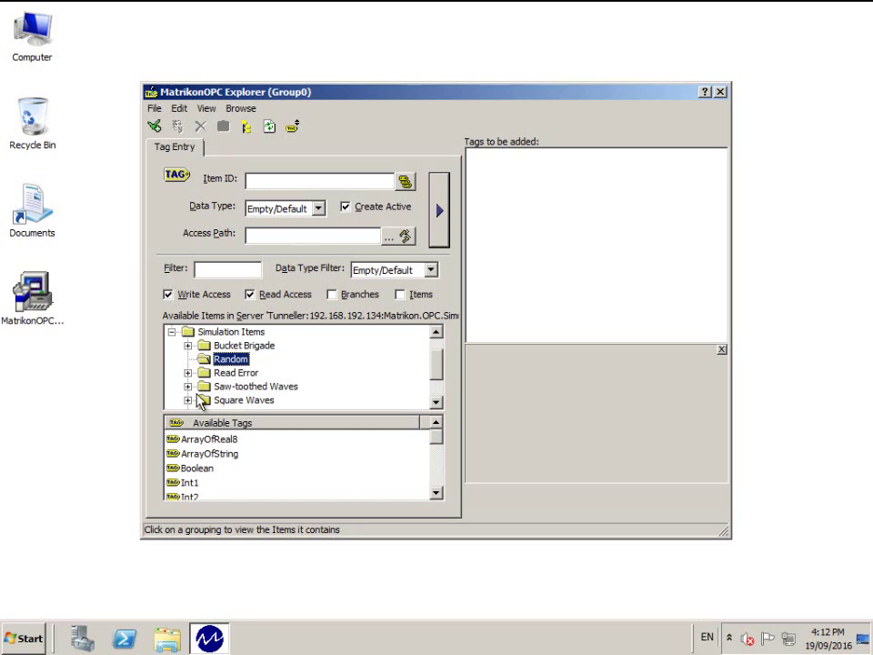
double_click(188, 484)
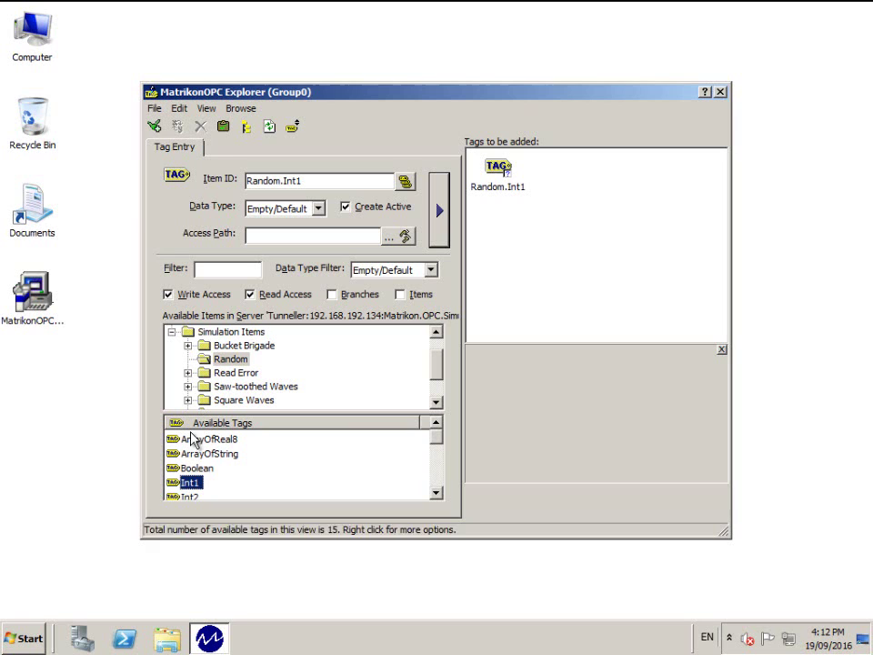
- Add Random.Int1 to Group0 and auto-fit the Item ID, Quality and Timestamp columns
click(154, 126)
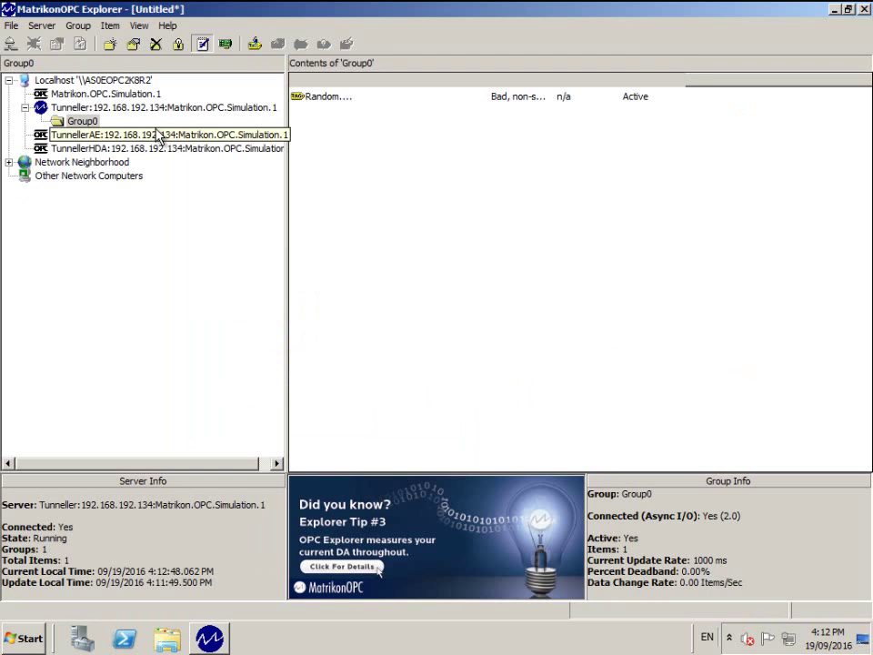
double_click(353, 80)
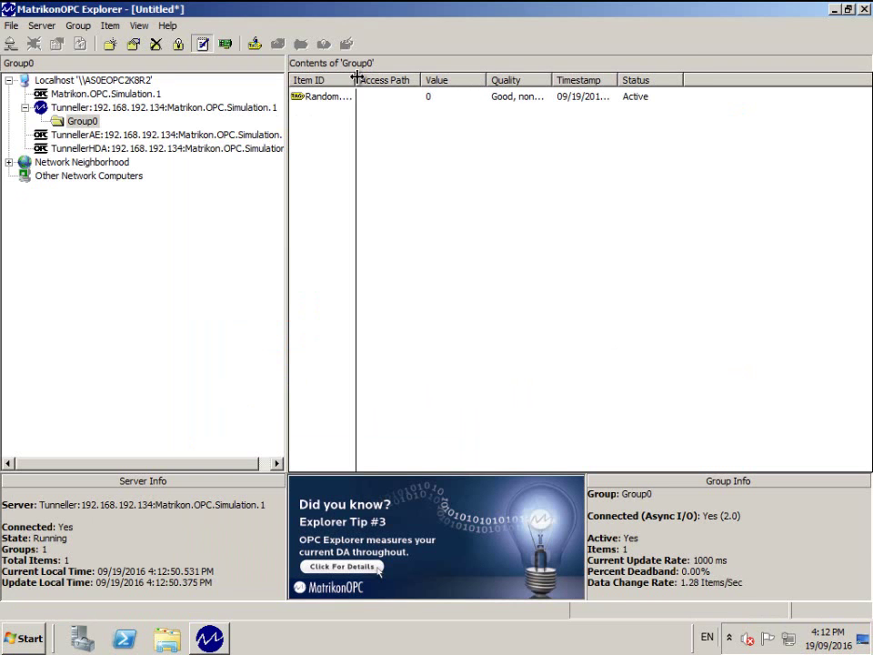
double_click(563, 80)
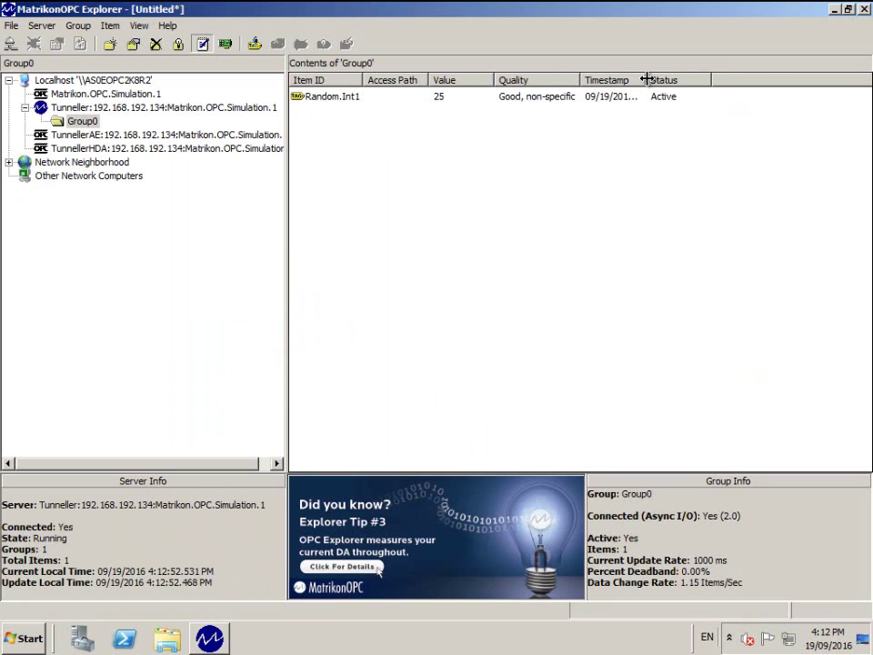
double_click(645, 80)
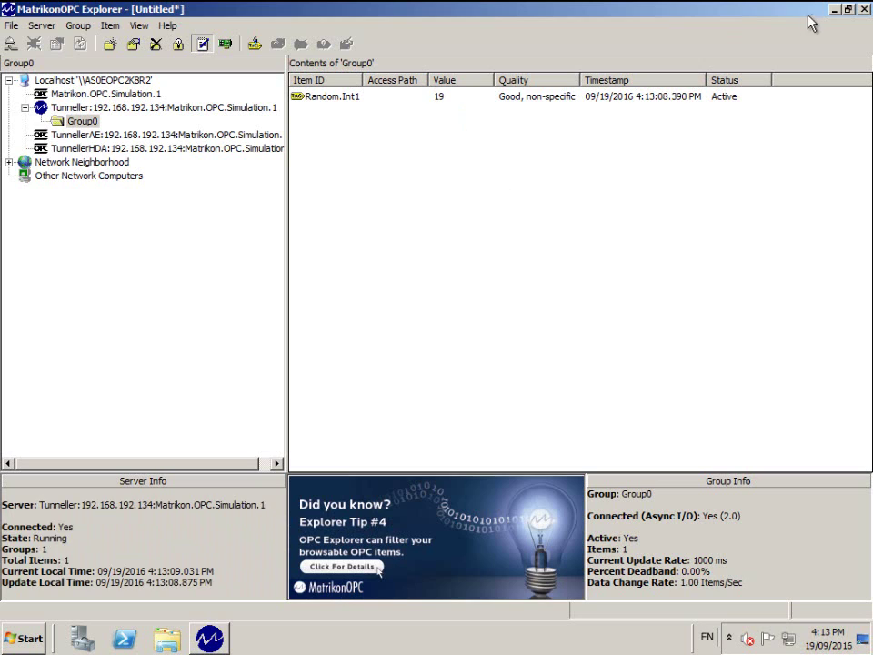
- Exit MatrikonOPC Explorer, declining to save the Untitled session
click(863, 10)
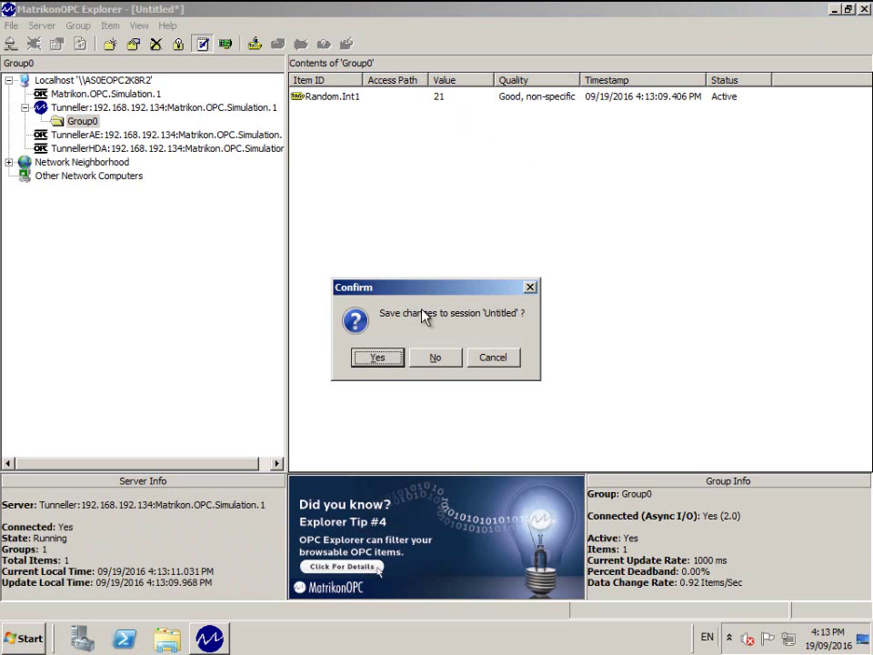
click(442, 360)
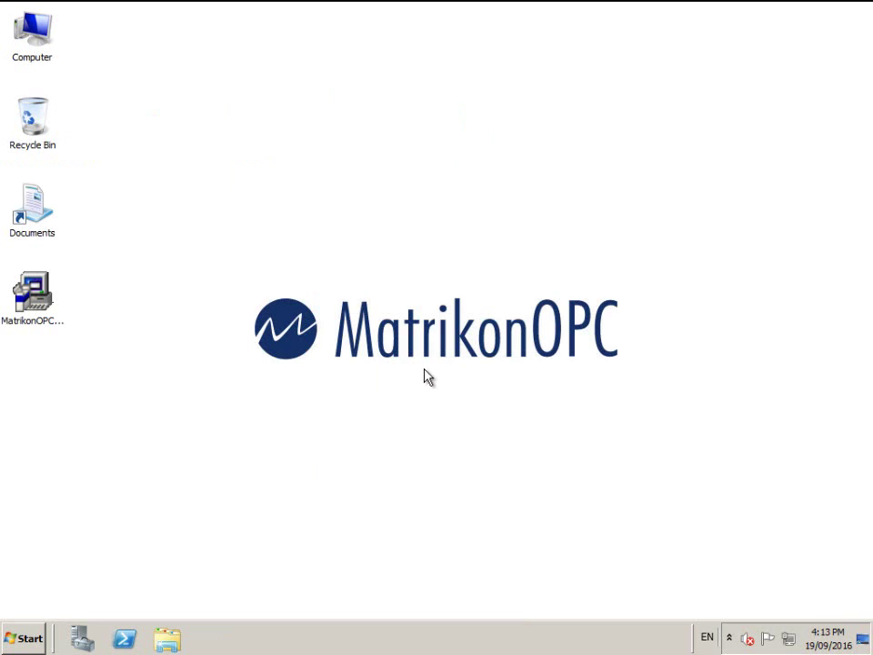
click(18, 640)
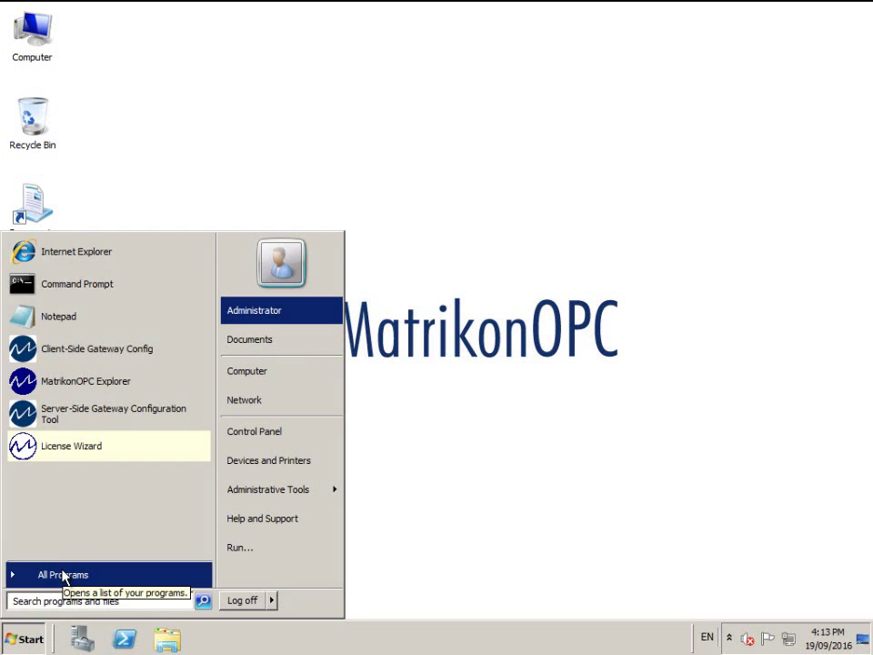
click(63, 574)
click(52, 335)
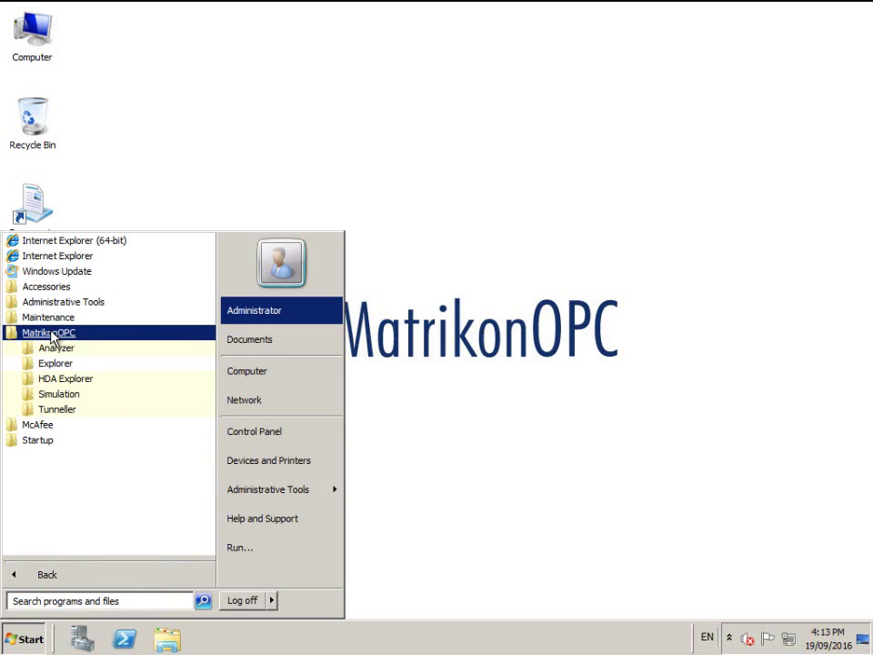
click(65, 409)
click(80, 503)
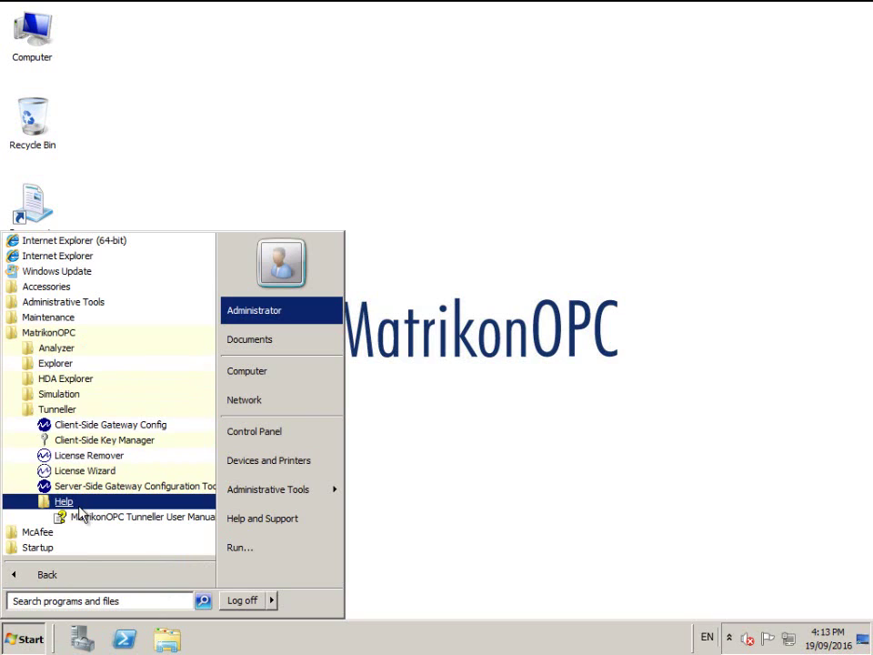
click(727, 397)
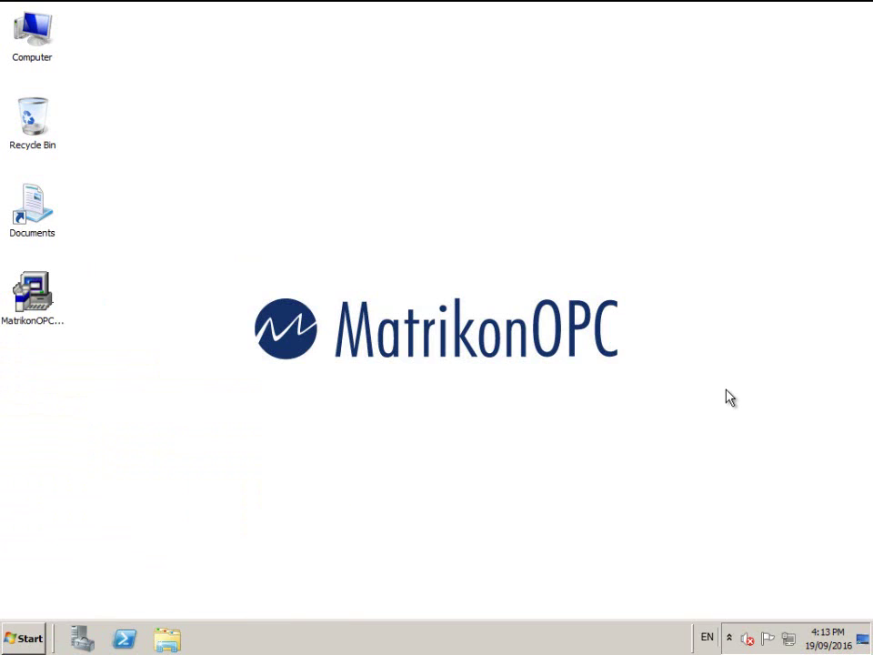